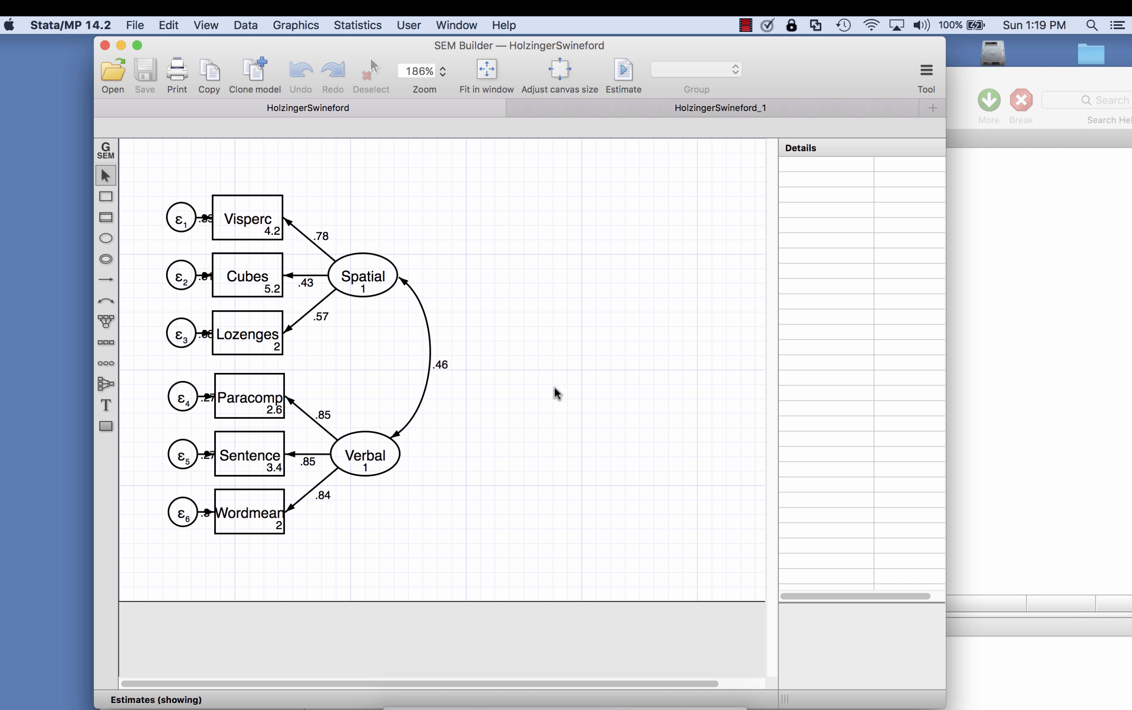
# Step: Arrange the results window beside the SEM Builder diagram so the estimates table and the path model can be read together
pyautogui.click(1019, 328)
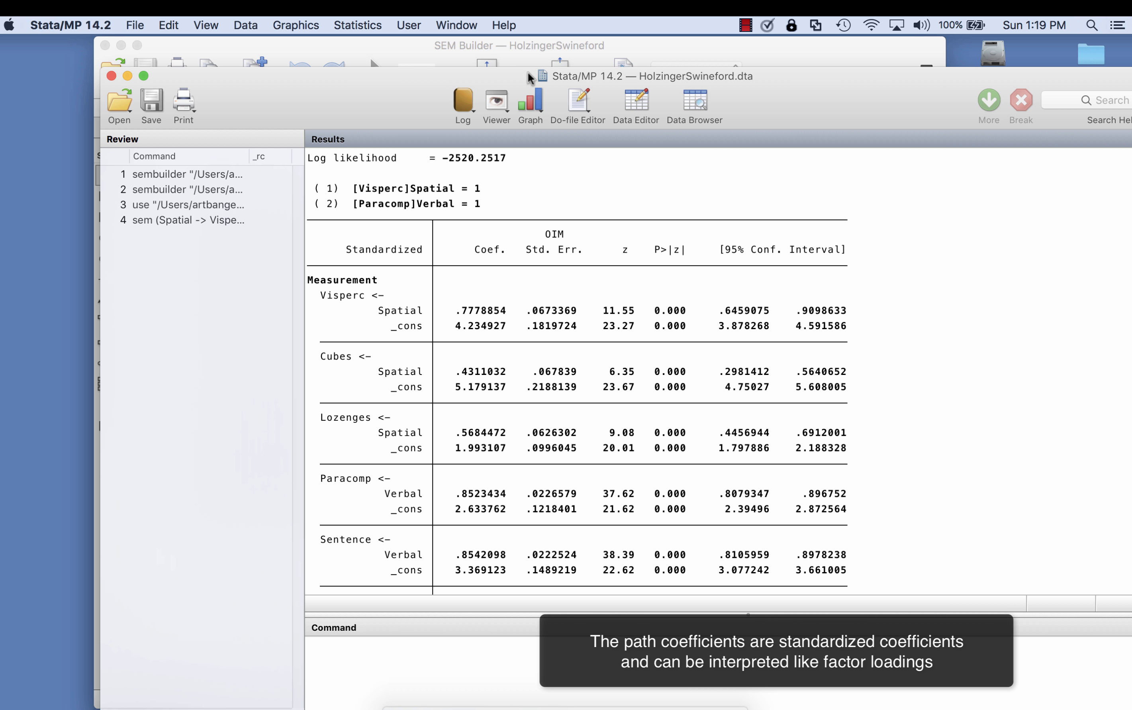
pyautogui.moveTo(427, 82); pyautogui.dragTo(706, 81)
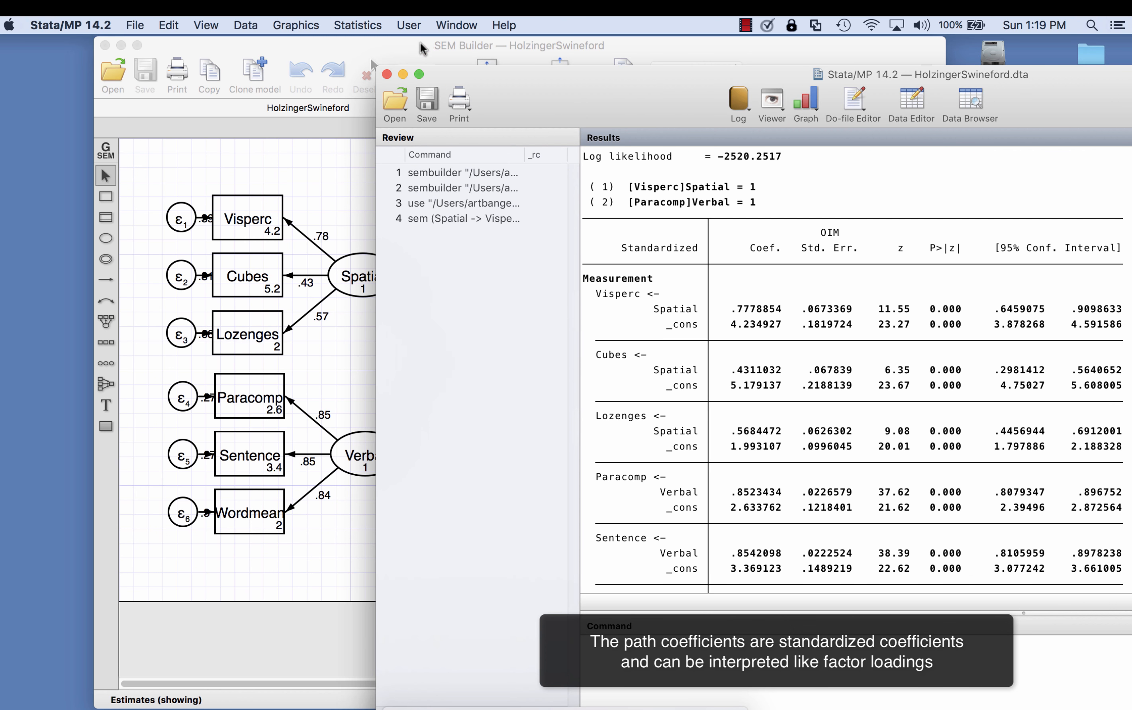
pyautogui.moveTo(416, 45); pyautogui.dragTo(311, 43)
pyautogui.click(997, 157)
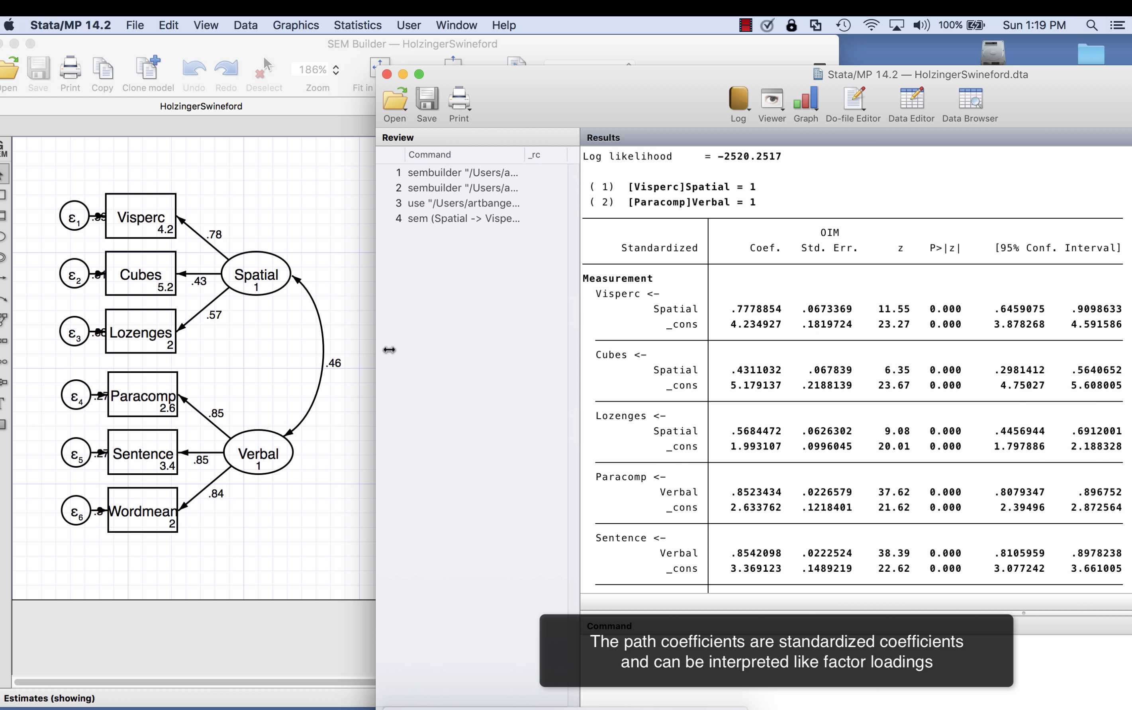
pyautogui.moveTo(378, 351); pyautogui.dragTo(564, 357)
# Step: Compare the standardized loadings, z-tests and error variances in the results table with the coefficients on the path diagram
pyautogui.scroll(10, 845, 338)
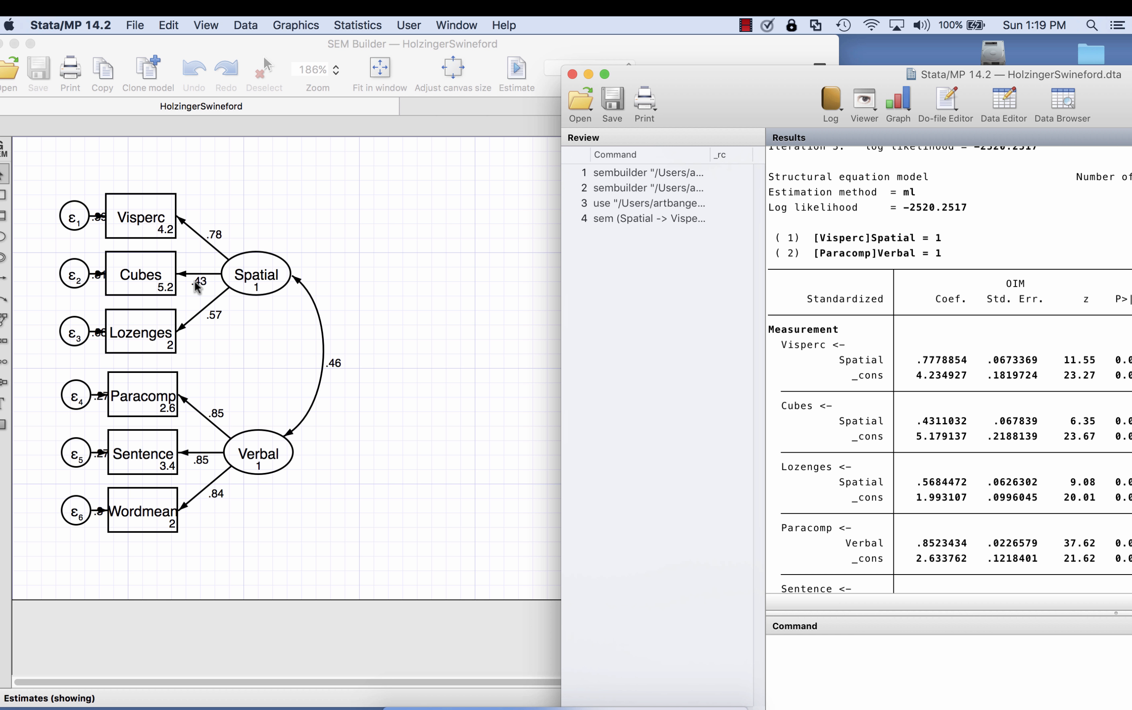
pyautogui.scroll(-3, 866, 396)
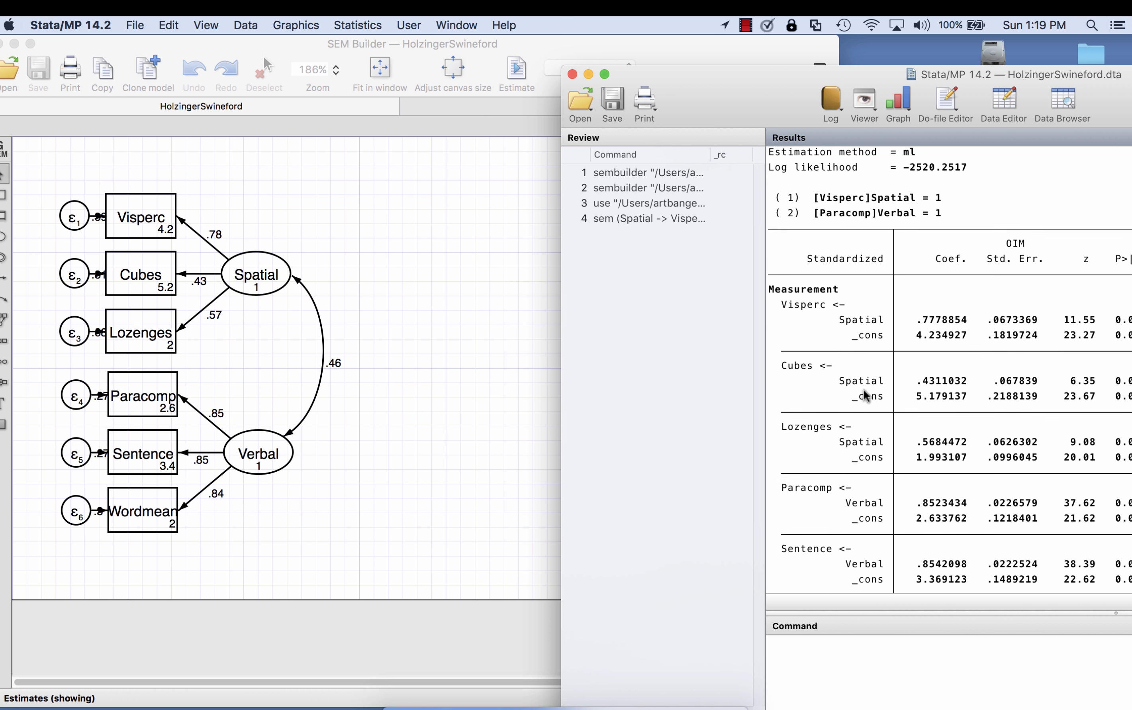
pyautogui.scroll(-9, 866, 396)
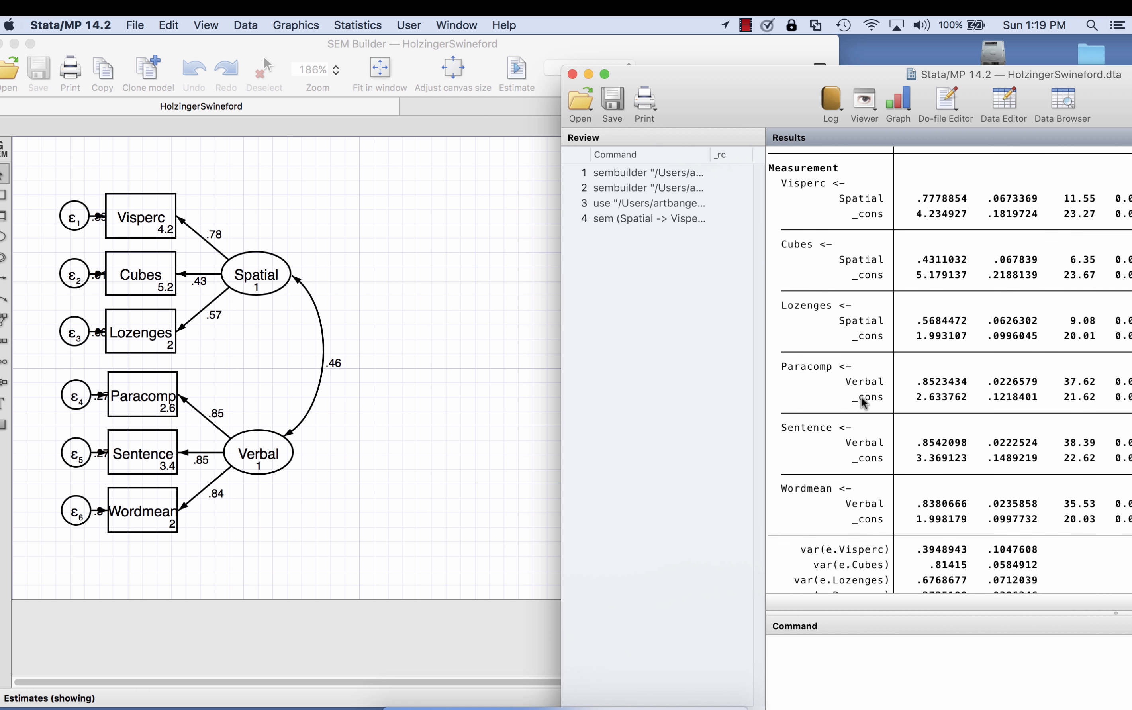
pyautogui.scroll(-1, 866, 399)
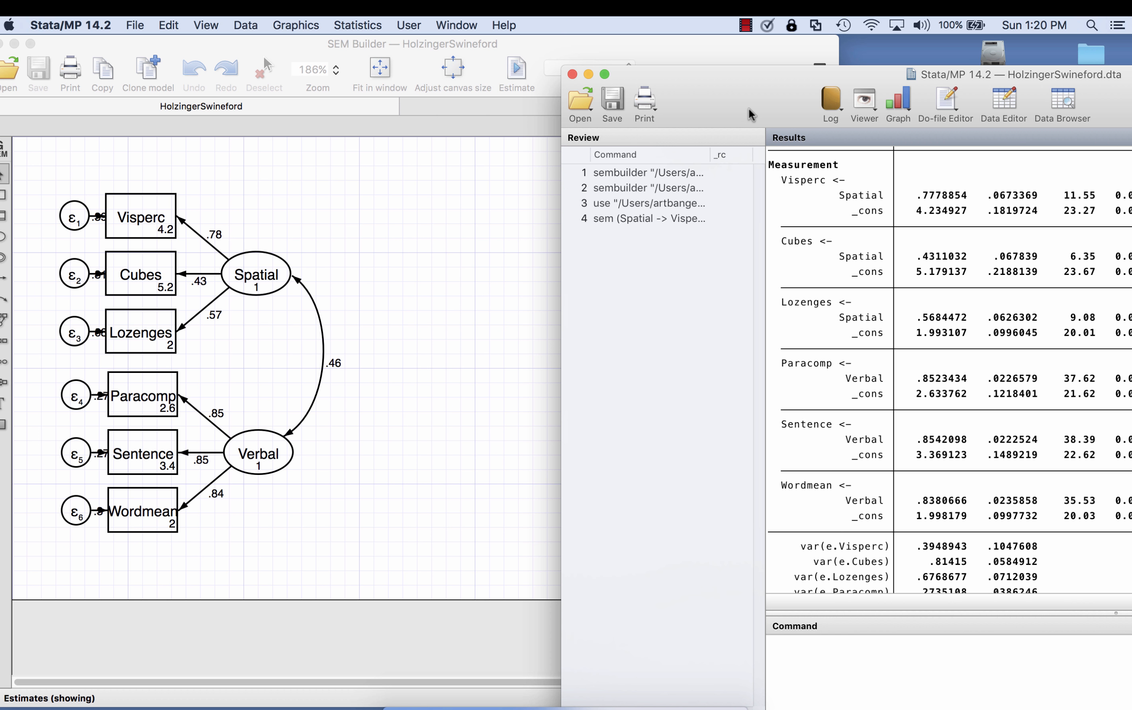
pyautogui.moveTo(751, 114); pyautogui.dragTo(670, 80)
pyautogui.scroll(3, 924, 182)
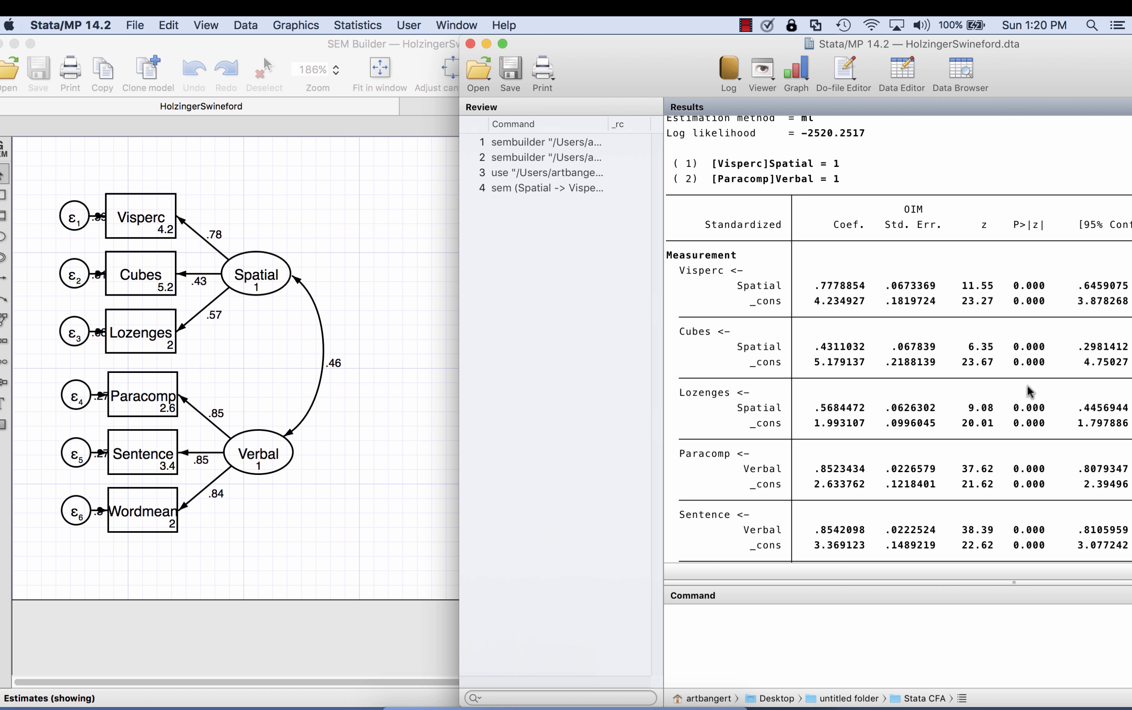
pyautogui.scroll(-10, 979, 421)
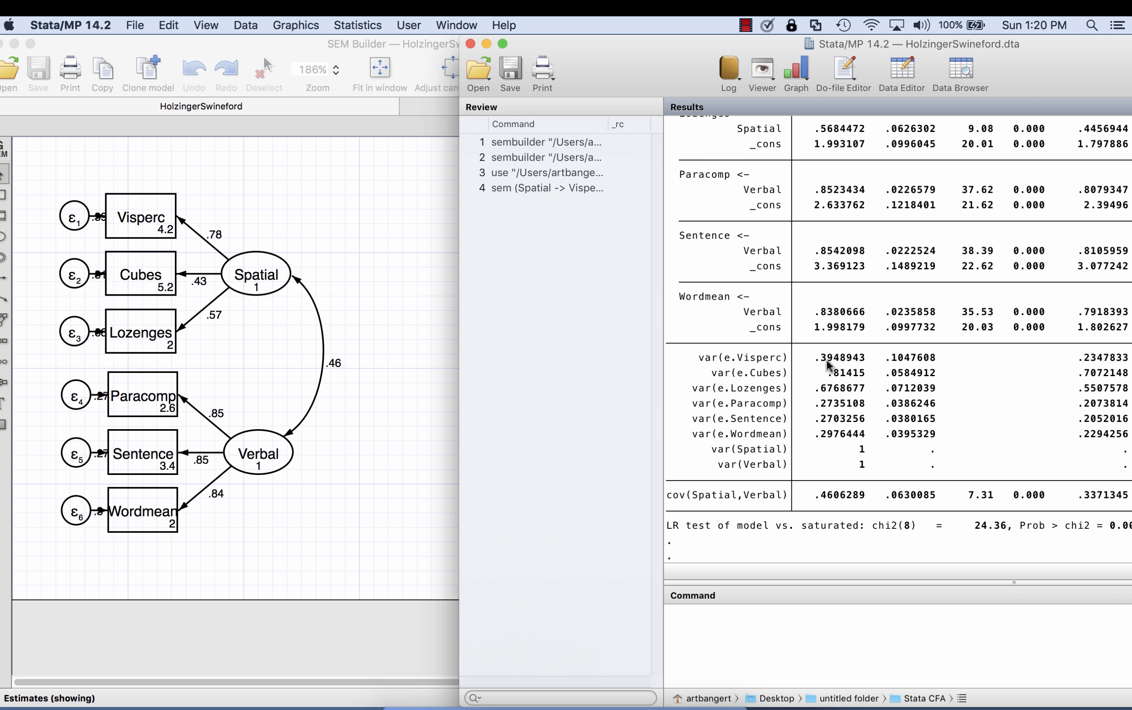
# Step: Inspect the variance details of error terms ε1 and ε2 in the diagram against the var(e.Visperc) and var(e.Cubes) results
pyautogui.click(380, 176)
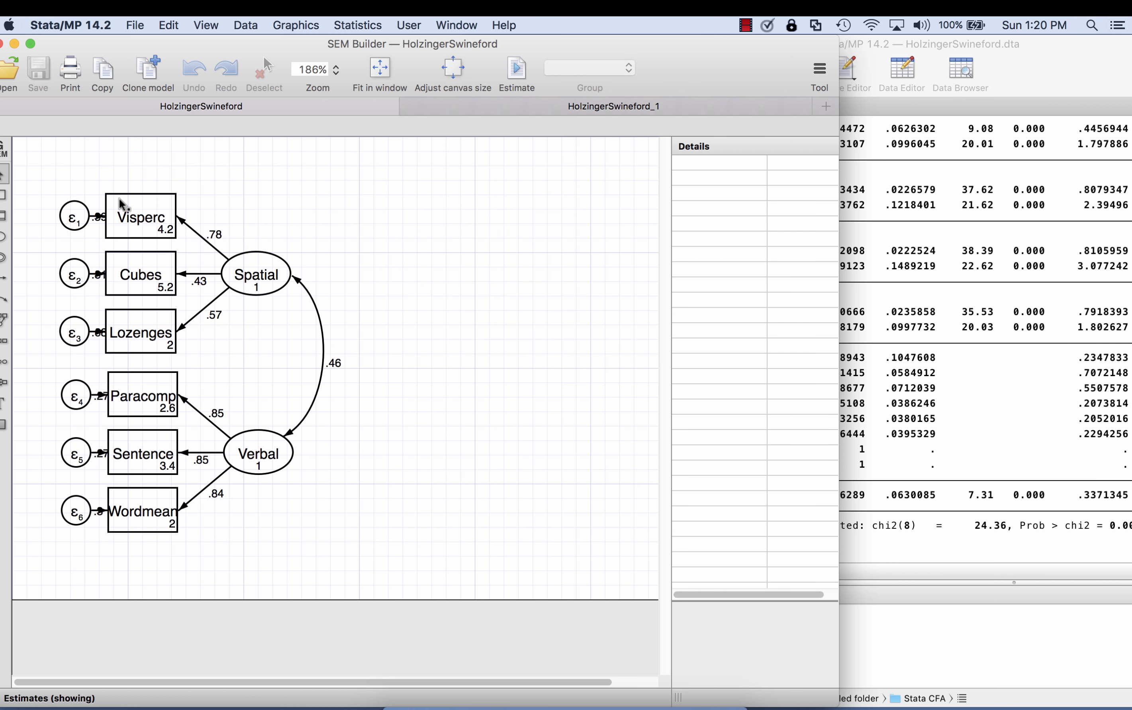
pyautogui.click(82, 220)
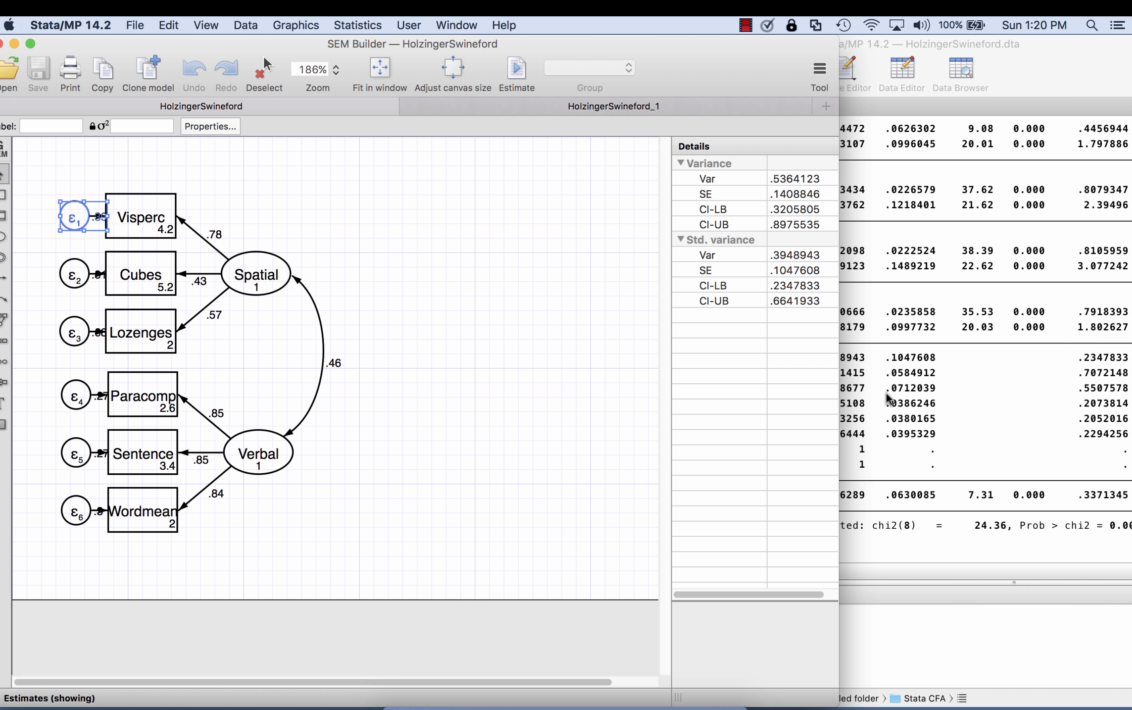
pyautogui.click(982, 409)
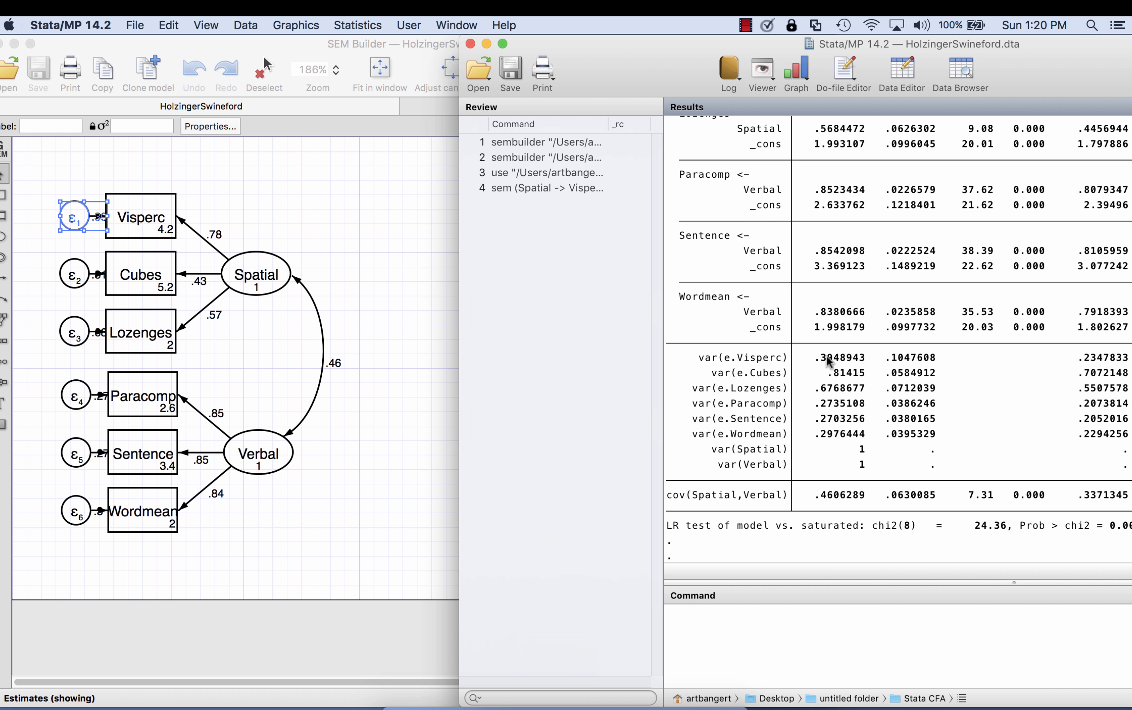
pyautogui.click(380, 239)
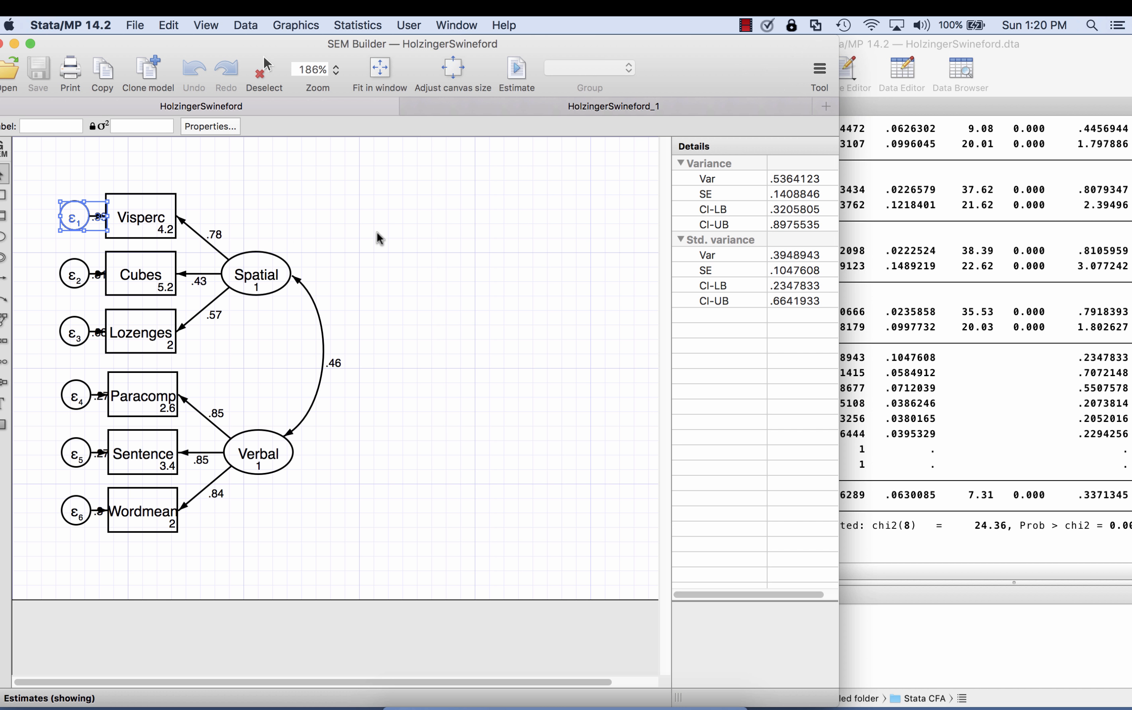
pyautogui.click(100, 275)
pyautogui.click(74, 274)
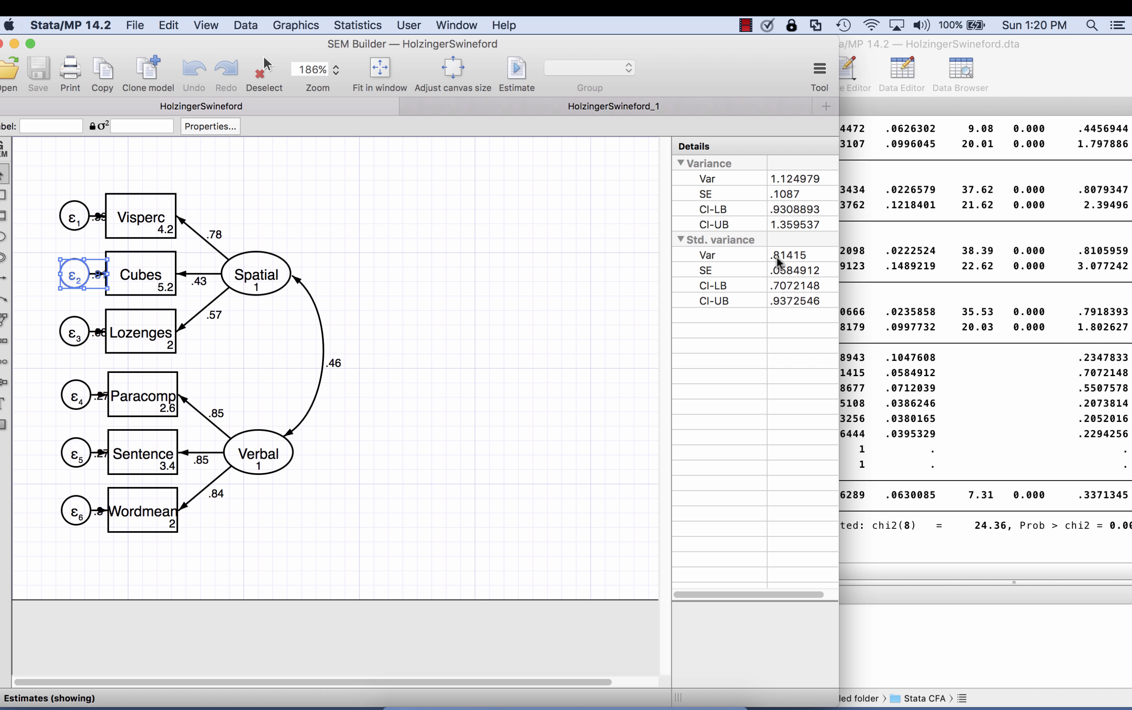
pyautogui.click(998, 383)
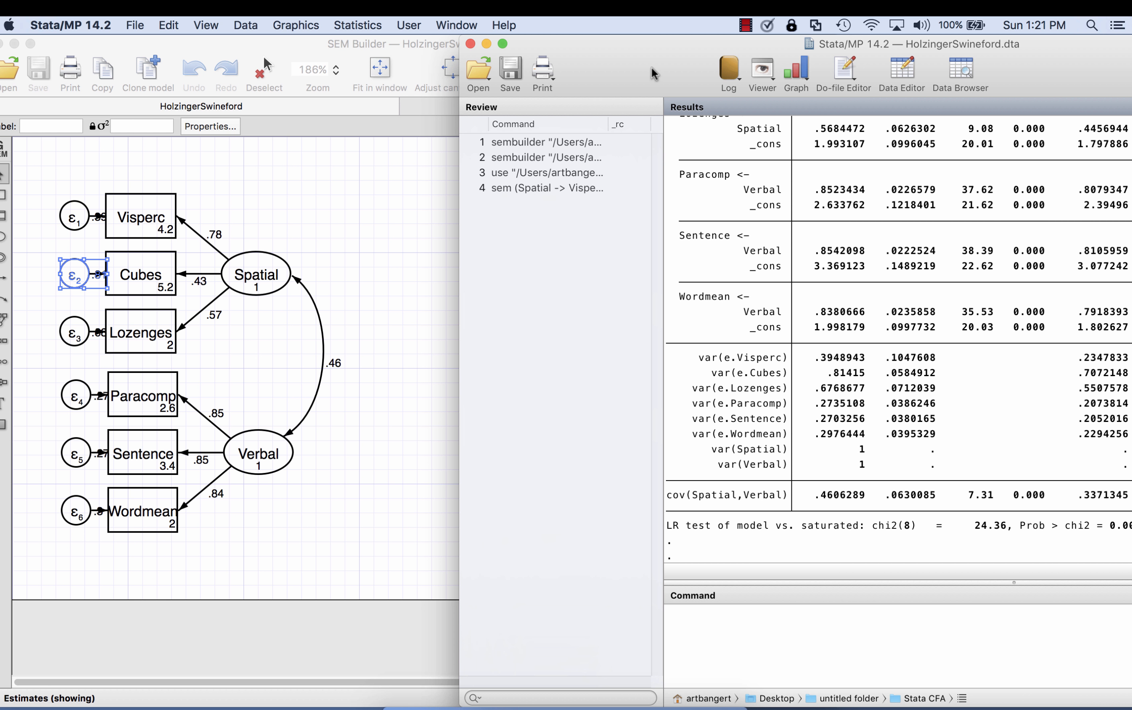
# Step: Bring the whole results window into view and open the SEM postestimation dialog for overall goodness-of-fit statistics (gof)
pyautogui.moveTo(655, 73); pyautogui.dragTo(524, 56)
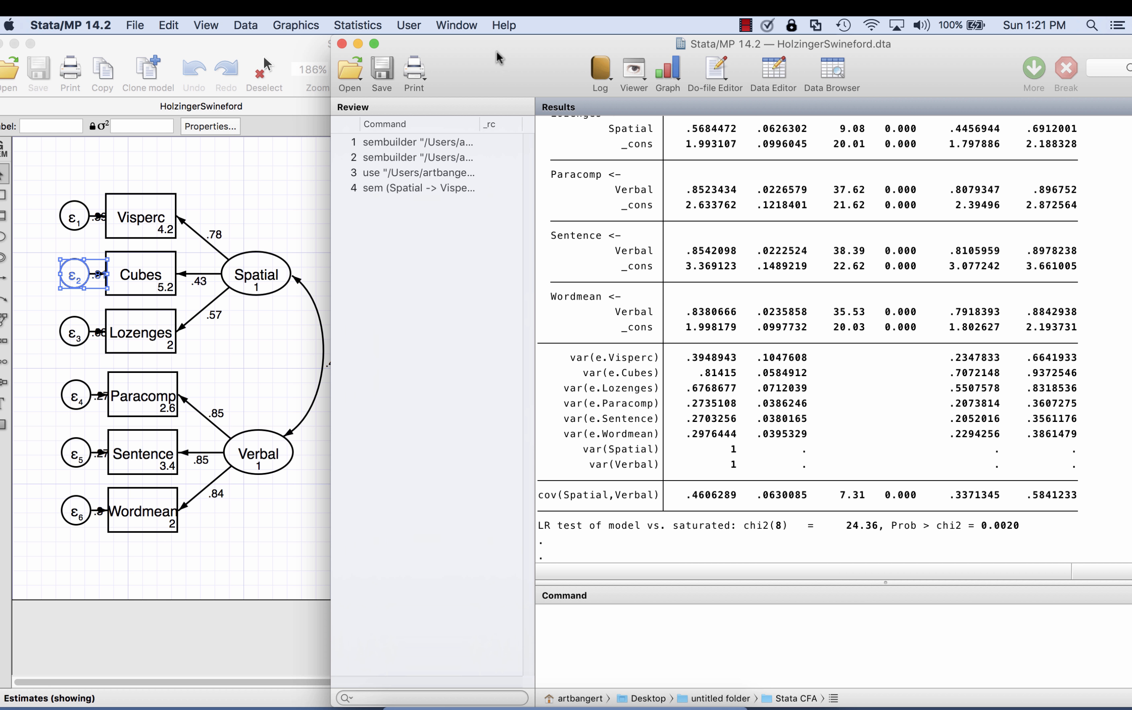
pyautogui.moveTo(500, 55); pyautogui.dragTo(274, 32)
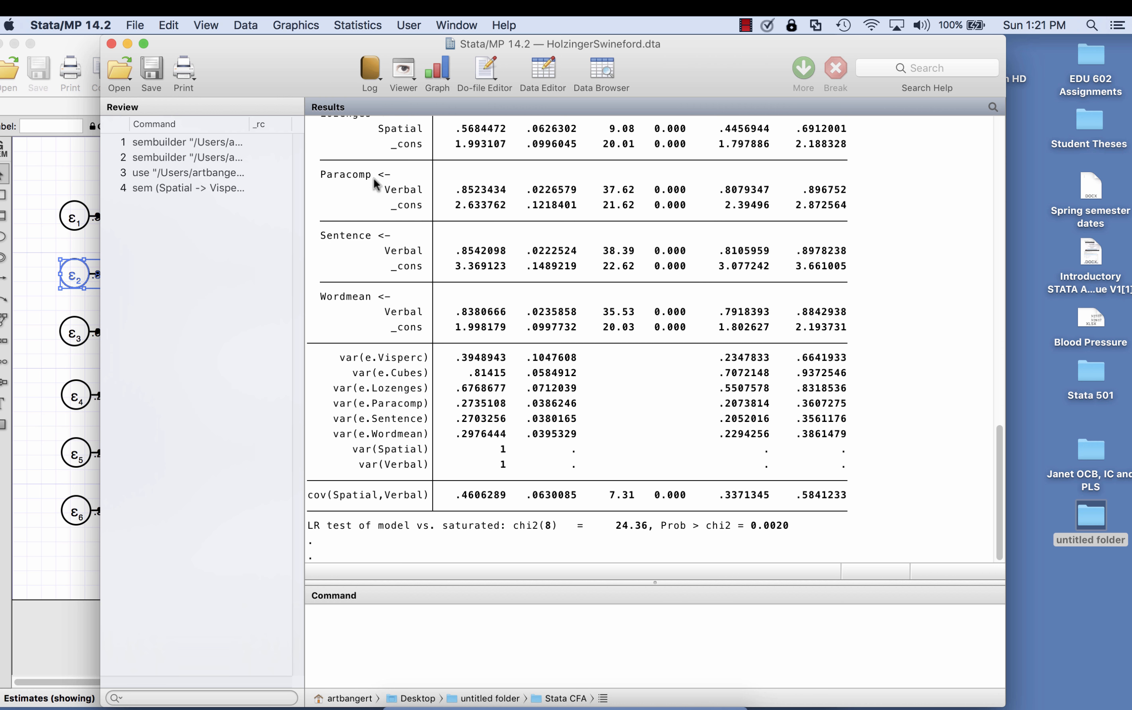
pyautogui.click(340, 26)
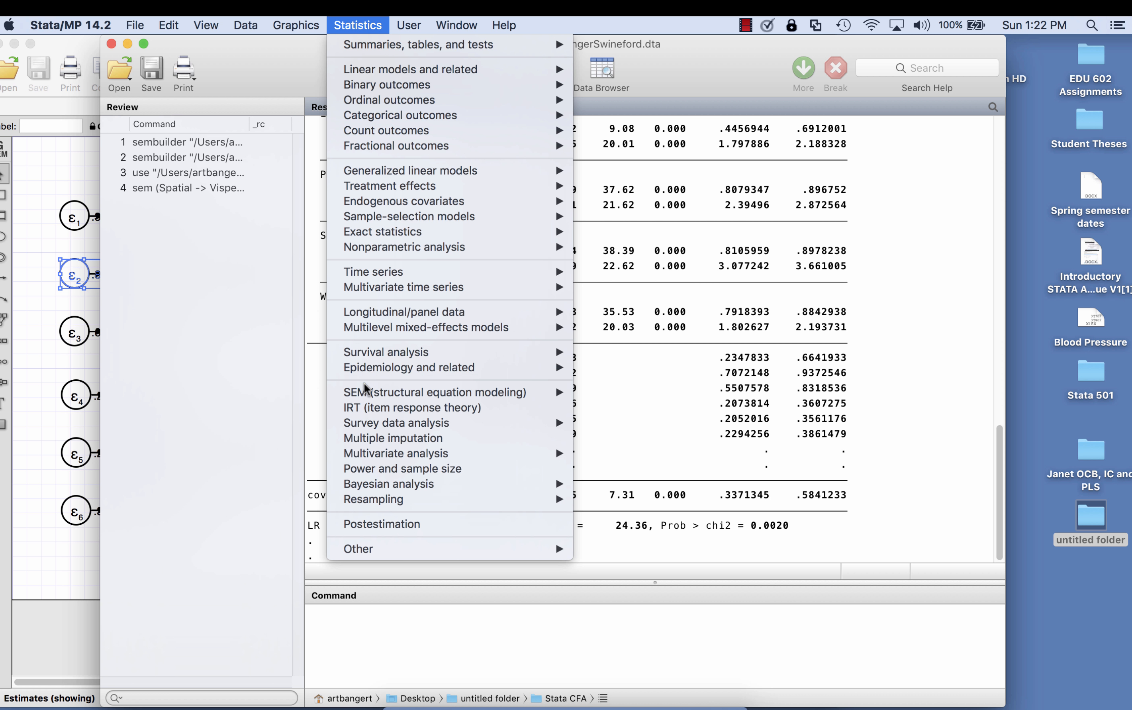
pyautogui.moveTo(556, 394)
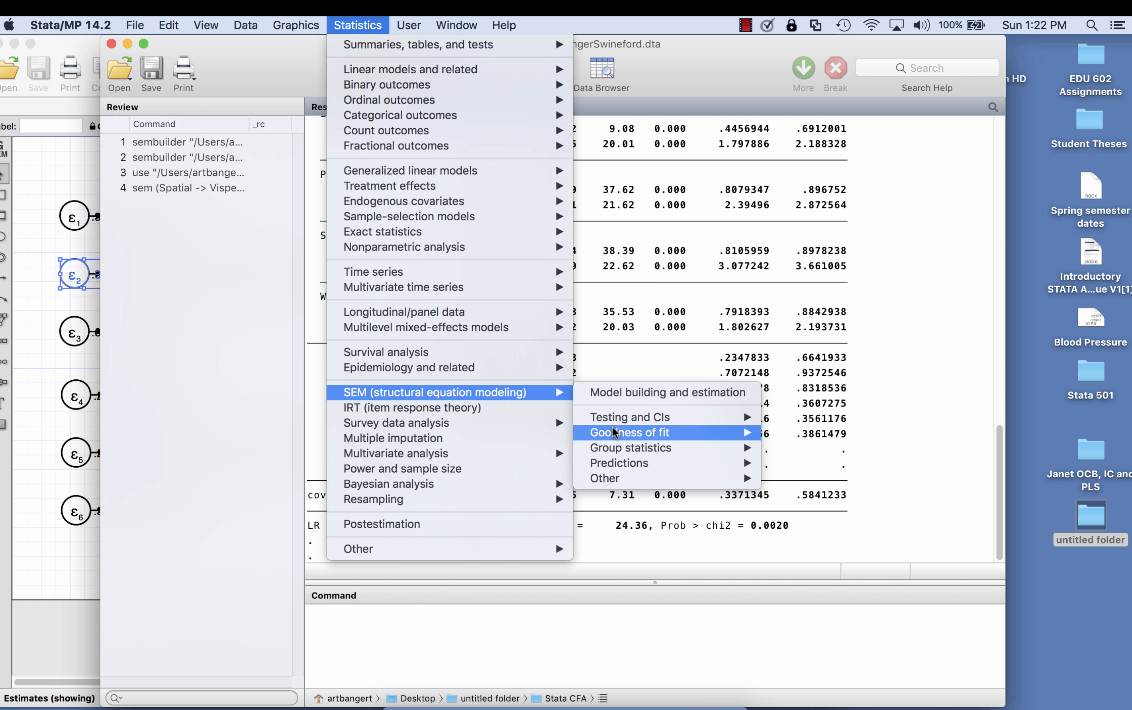
pyautogui.moveTo(615, 433)
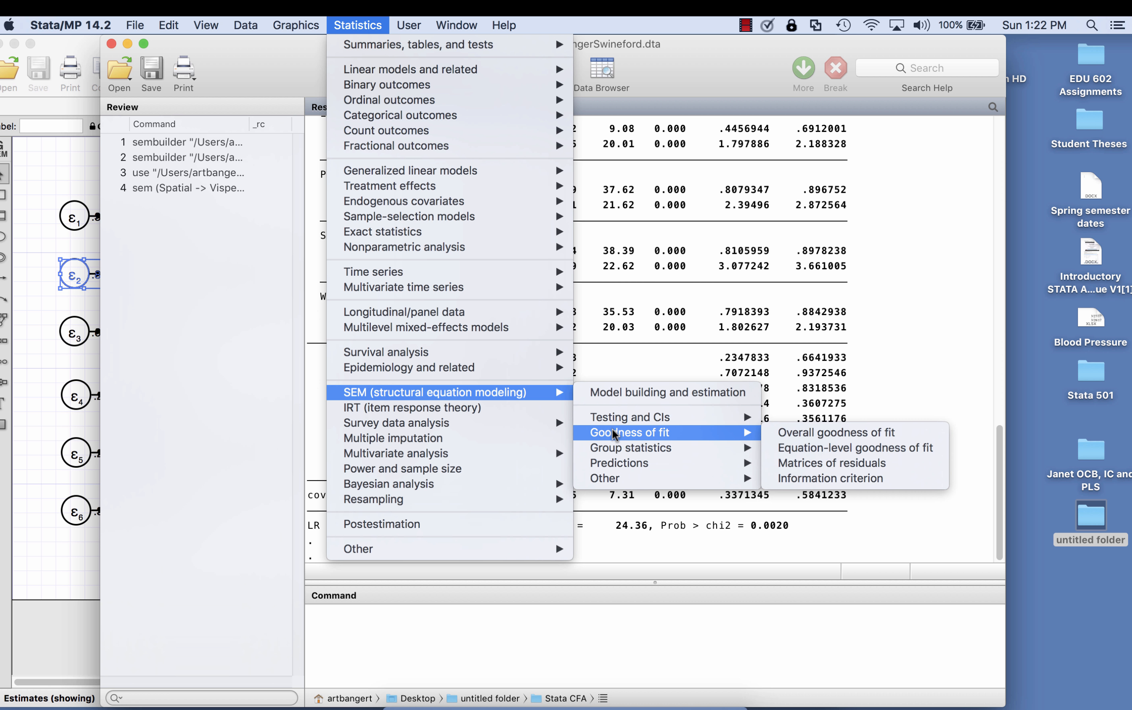
pyautogui.click(781, 435)
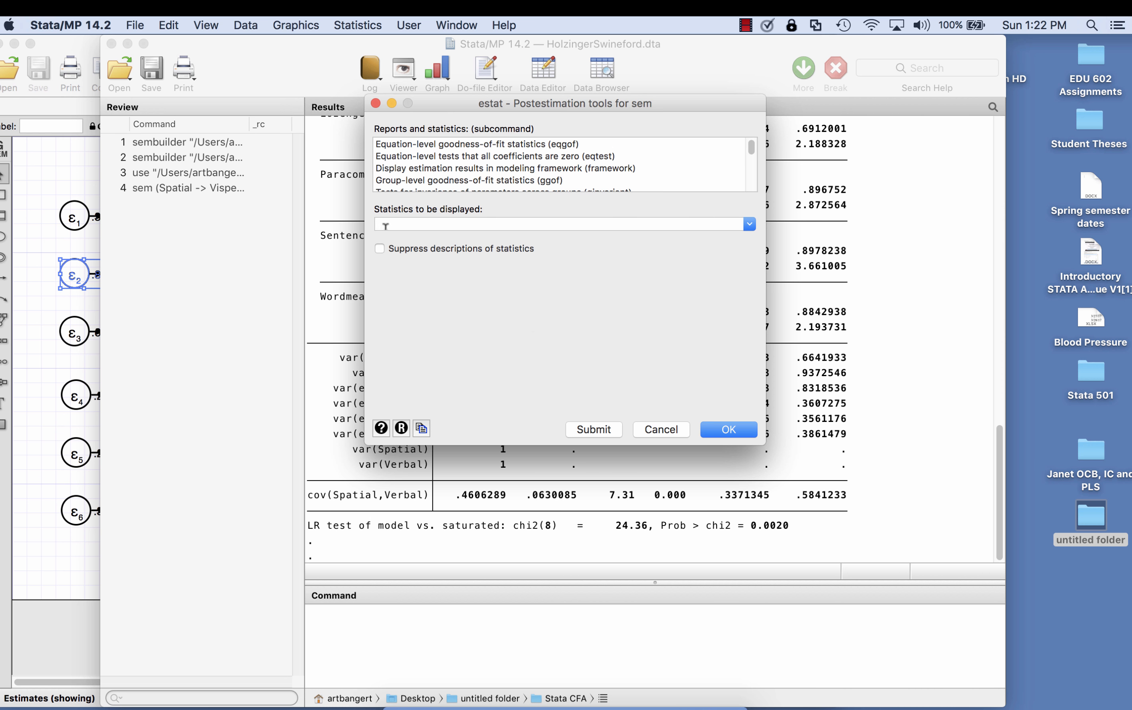
pyautogui.moveTo(751, 148); pyautogui.dragTo(751, 165)
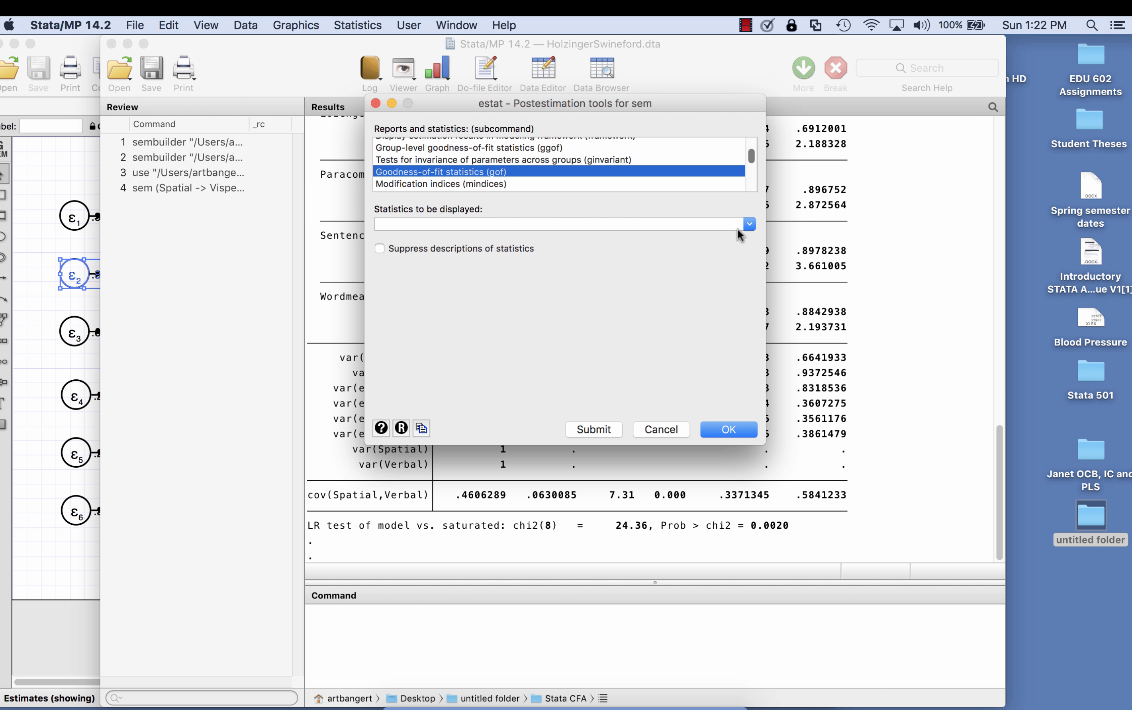
# Step: Run the goodness-of-fit report with all statistics displayed and show its complete output
pyautogui.click(750, 224)
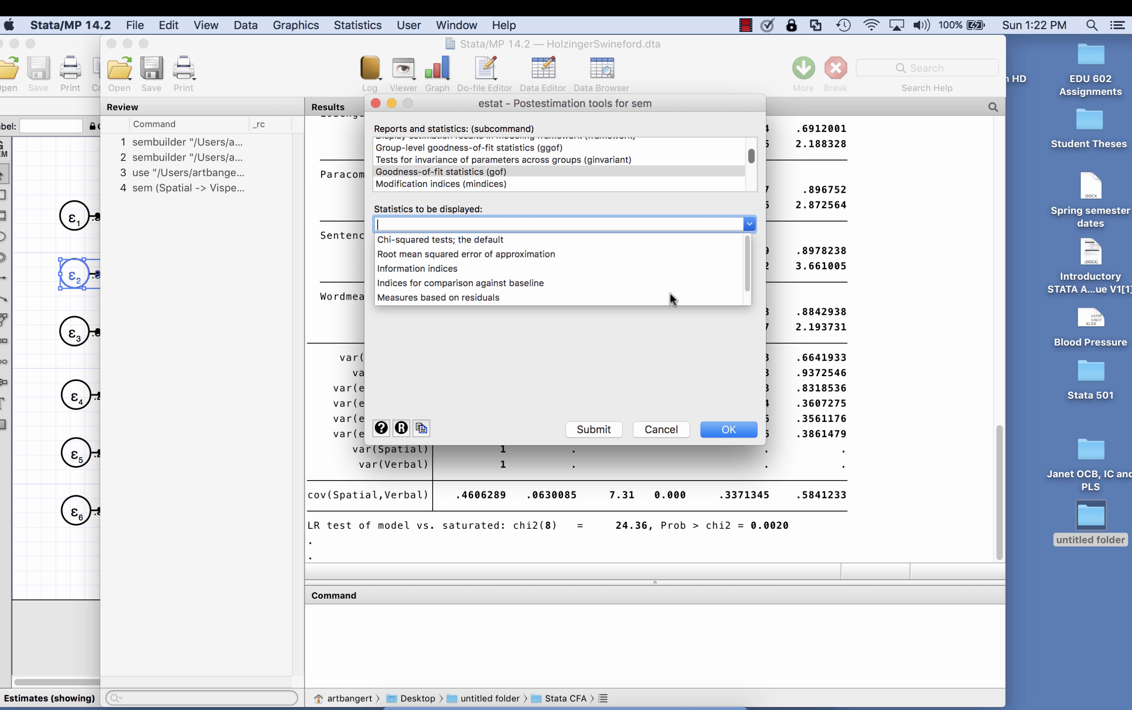
pyautogui.scroll(-1, 676, 292)
pyautogui.scroll(1, 669, 282)
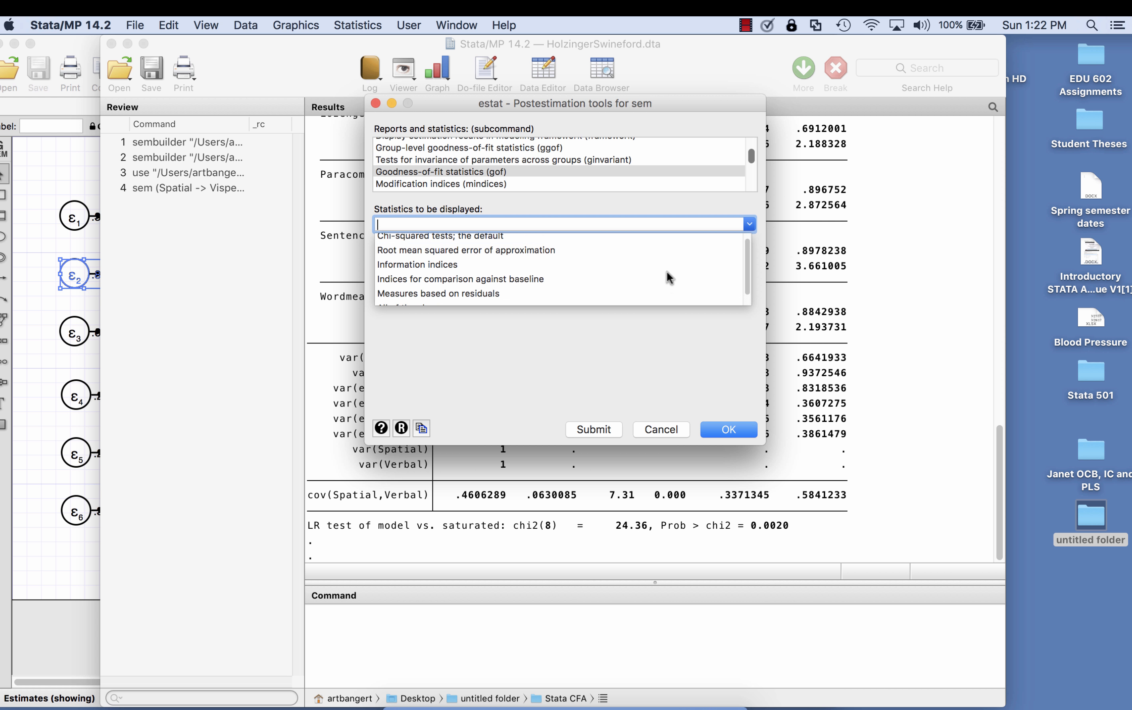
pyautogui.scroll(-1, 670, 276)
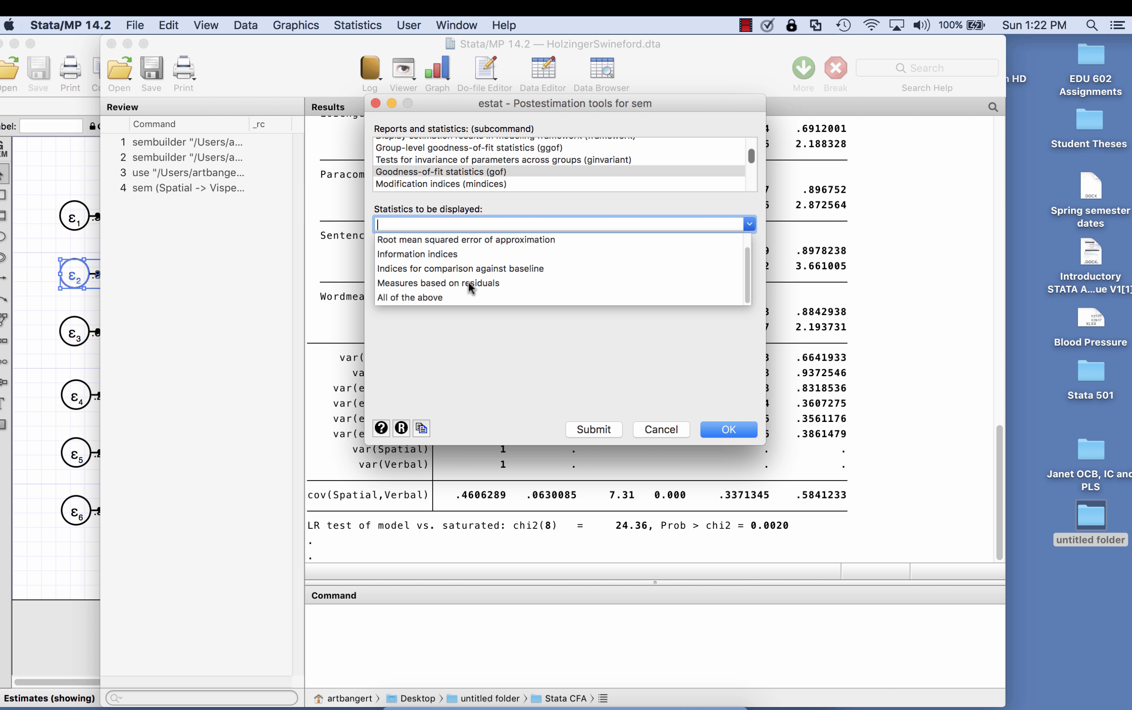
pyautogui.click(416, 297)
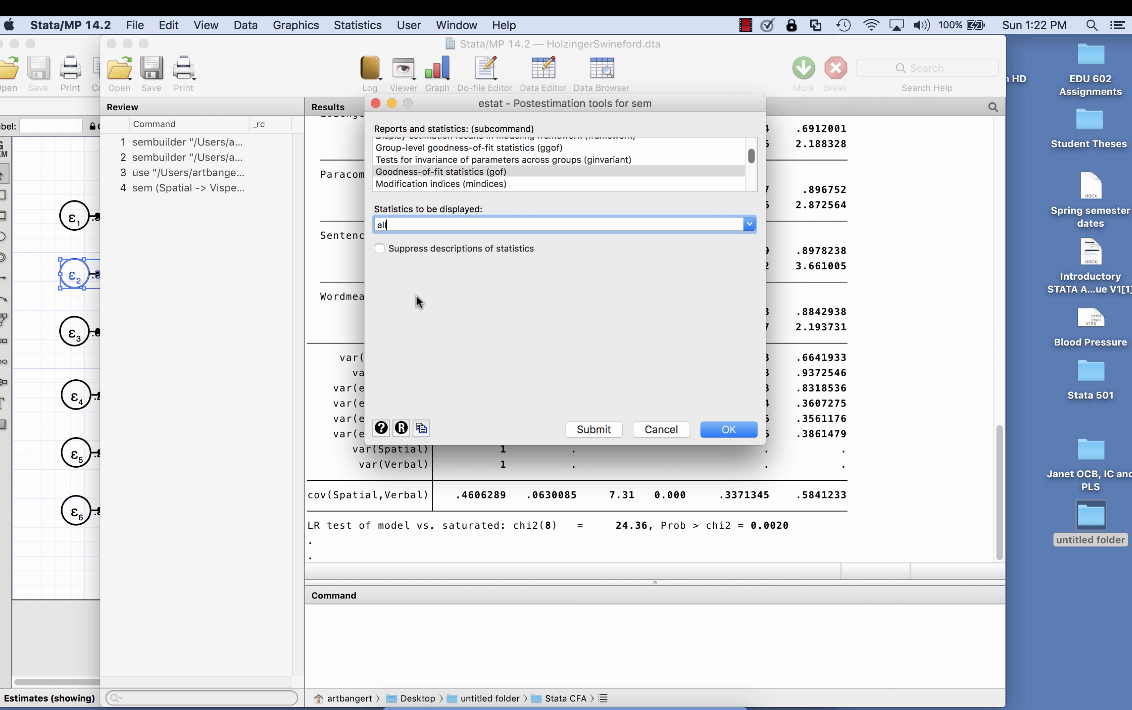
pyautogui.click(724, 430)
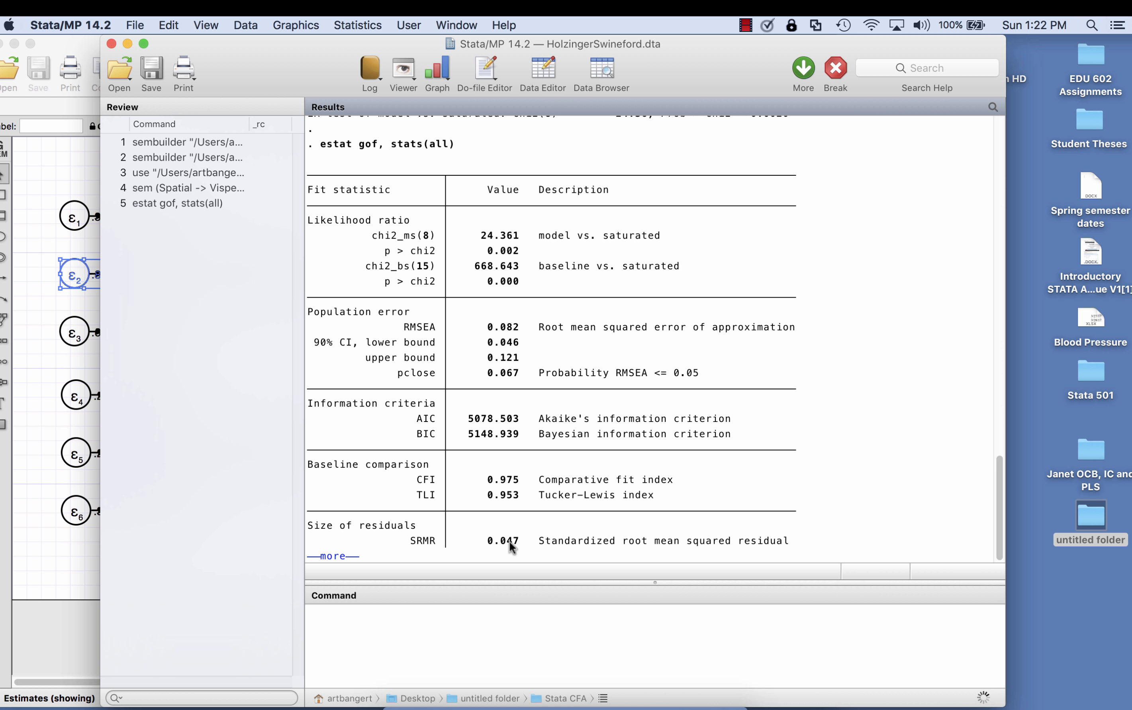
pyautogui.click(337, 557)
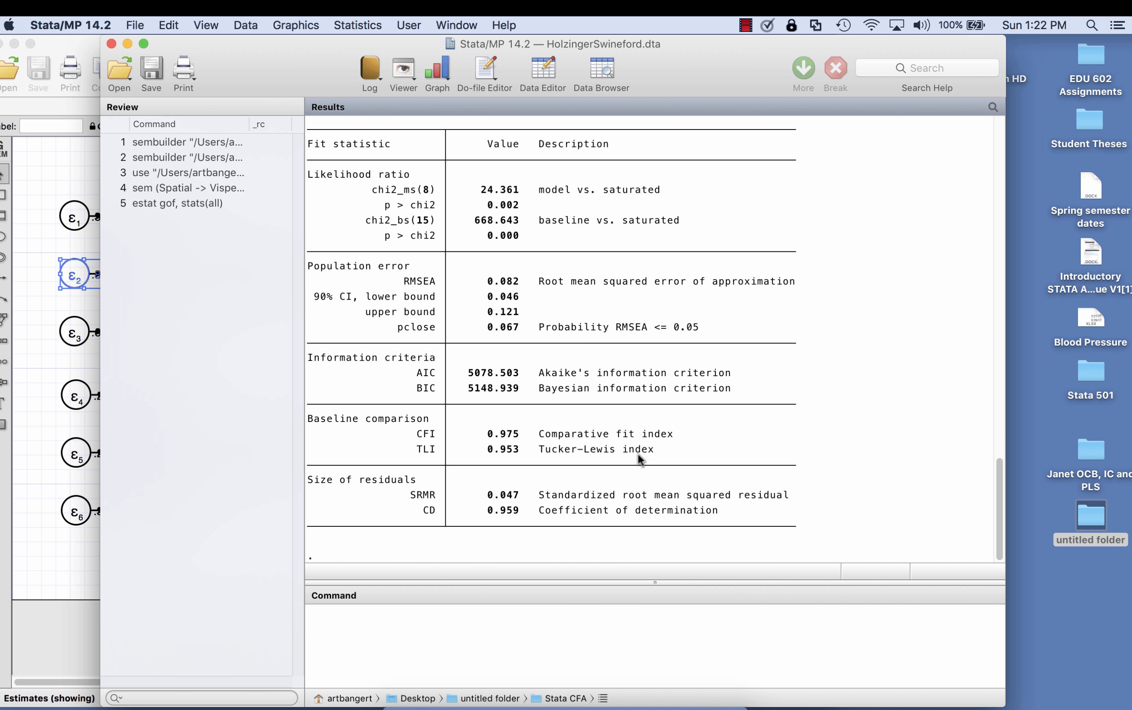
pyautogui.scroll(1, 761, 404)
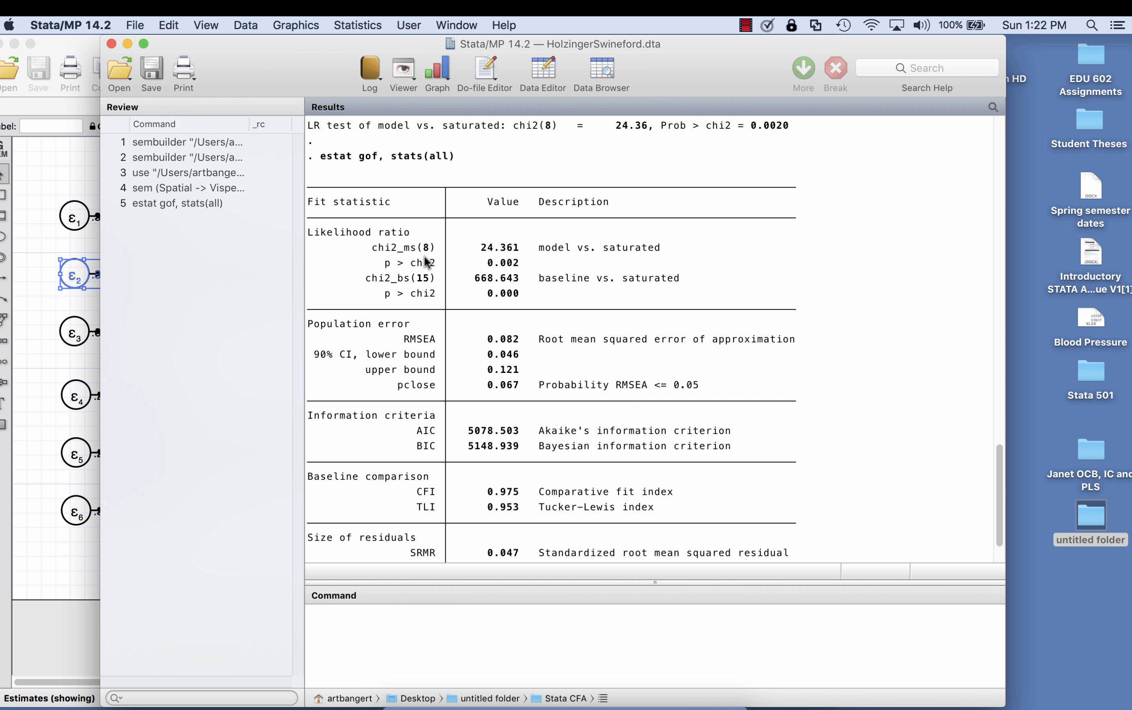